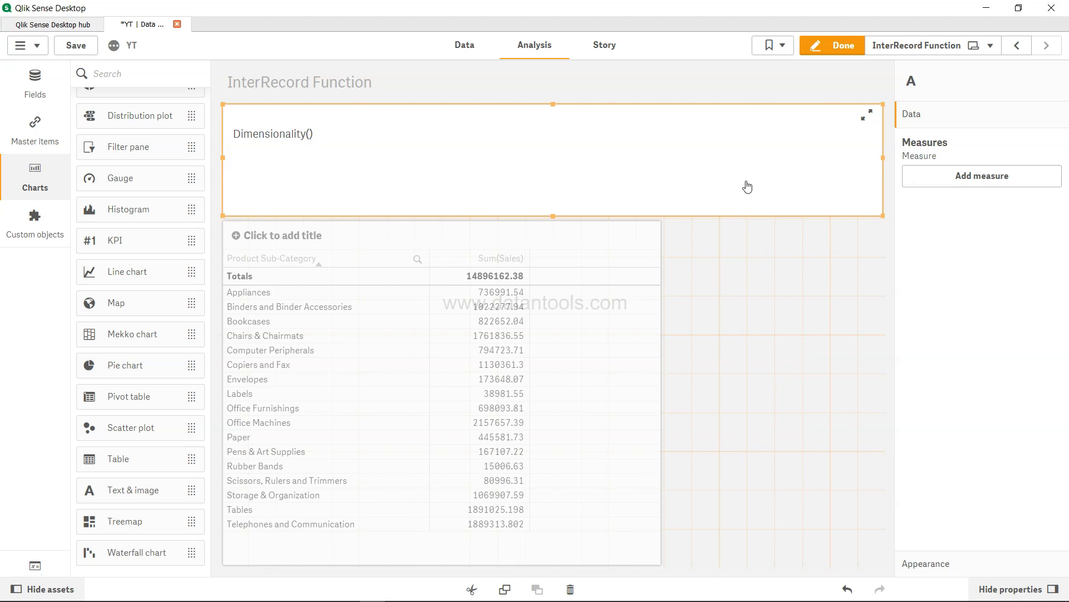
Step: Add a measure column with the expression Dimensionality() to the Product Sub-Category sales table
left_click(654, 360)
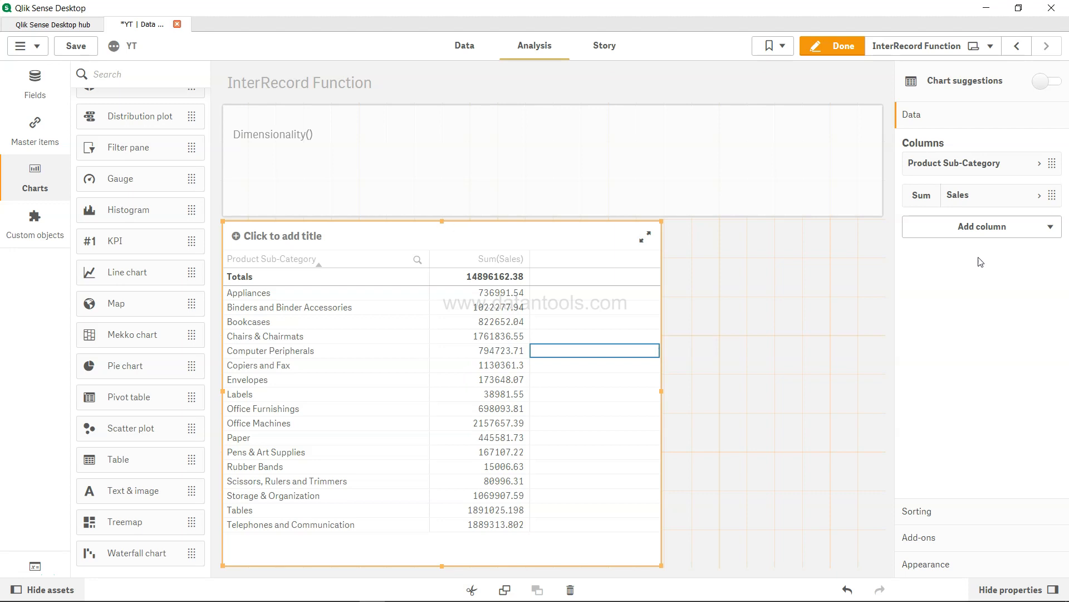
left_click(1013, 230)
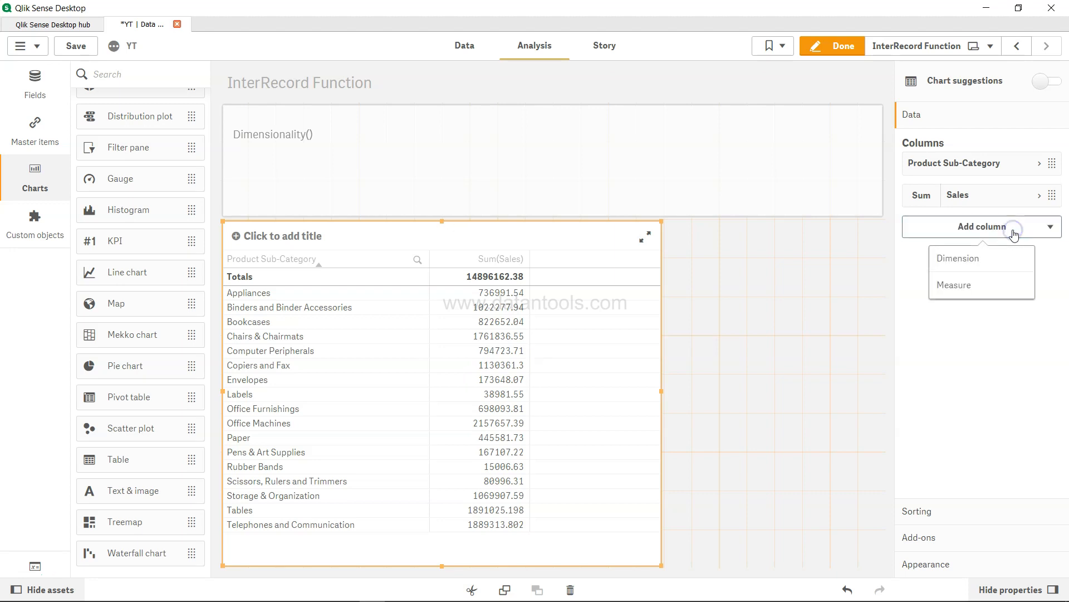
left_click(1001, 289)
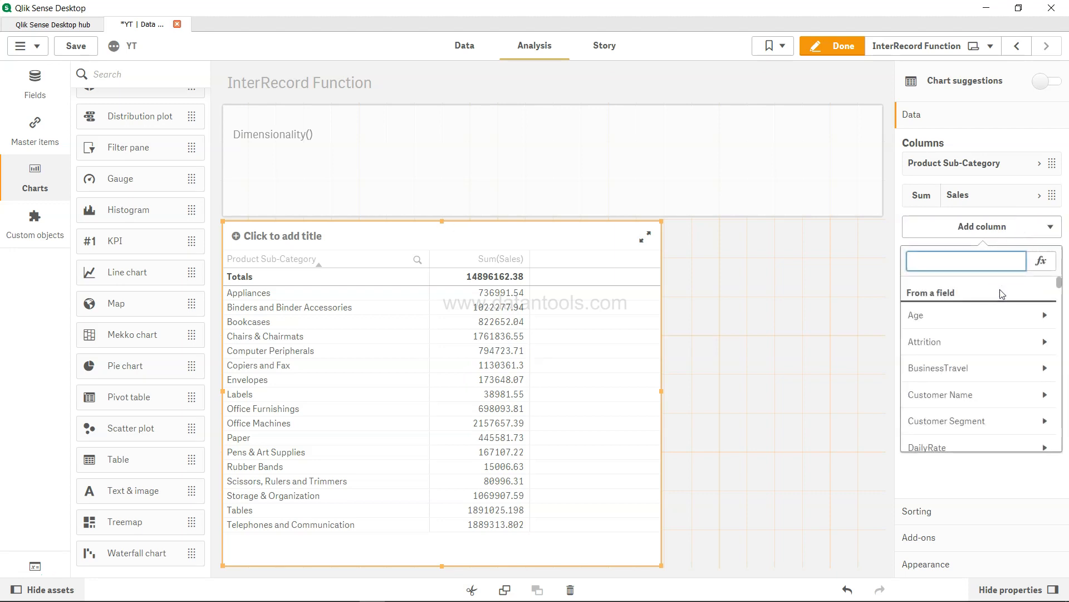
left_click(1040, 261)
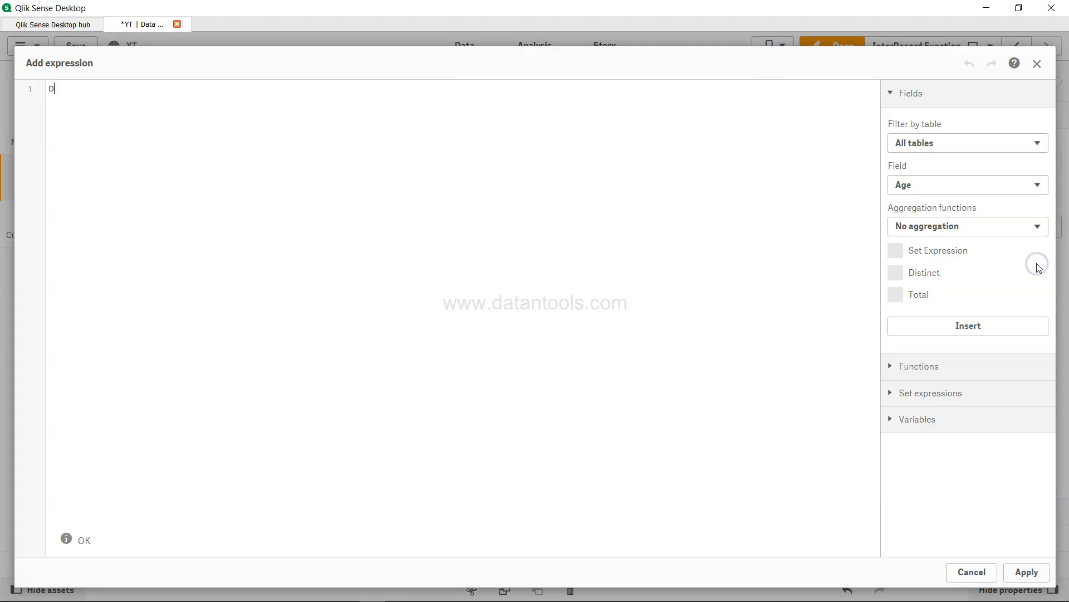
type("Dim")
key("Return")
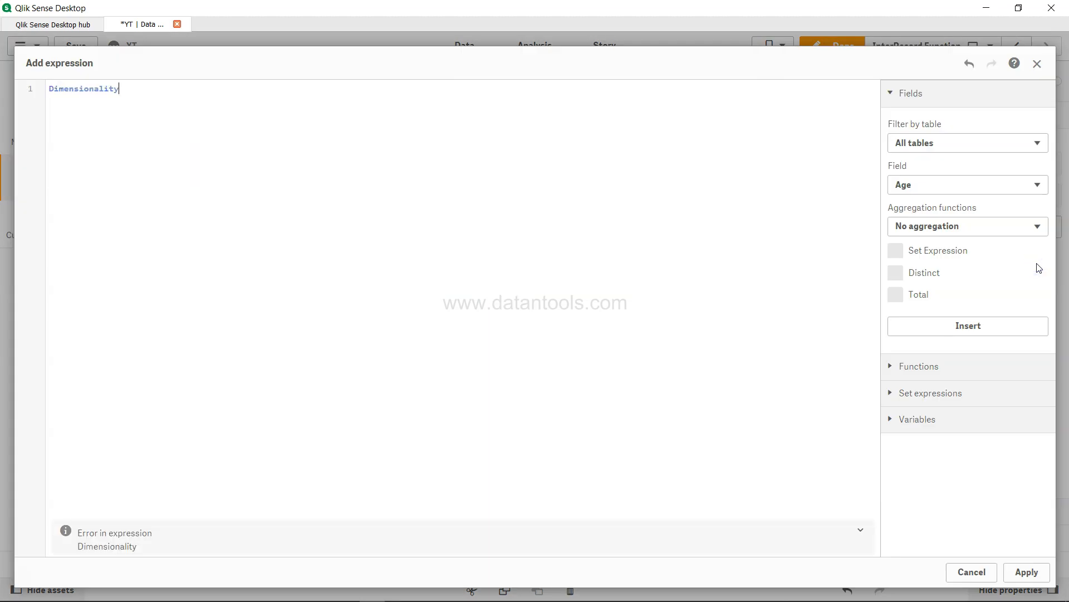
type(")")
left_click(1026, 572)
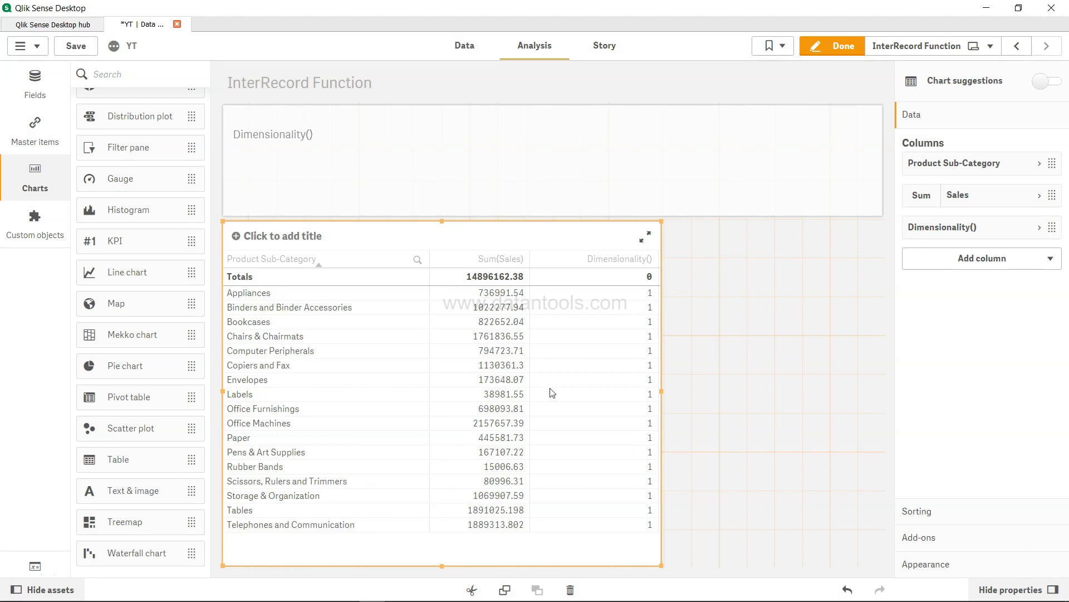
left_click_drag(307, 426, 458, 375)
Step: Add Customer Segment as a dimension to the table and move it ahead of Product Sub-Category as the first column
left_click(1020, 259)
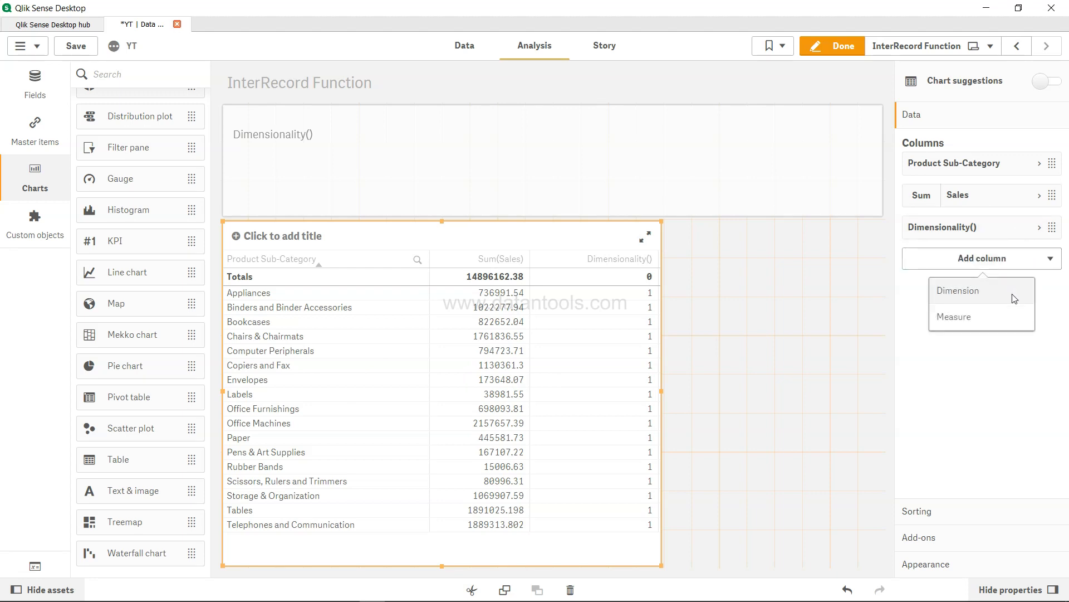
left_click(999, 293)
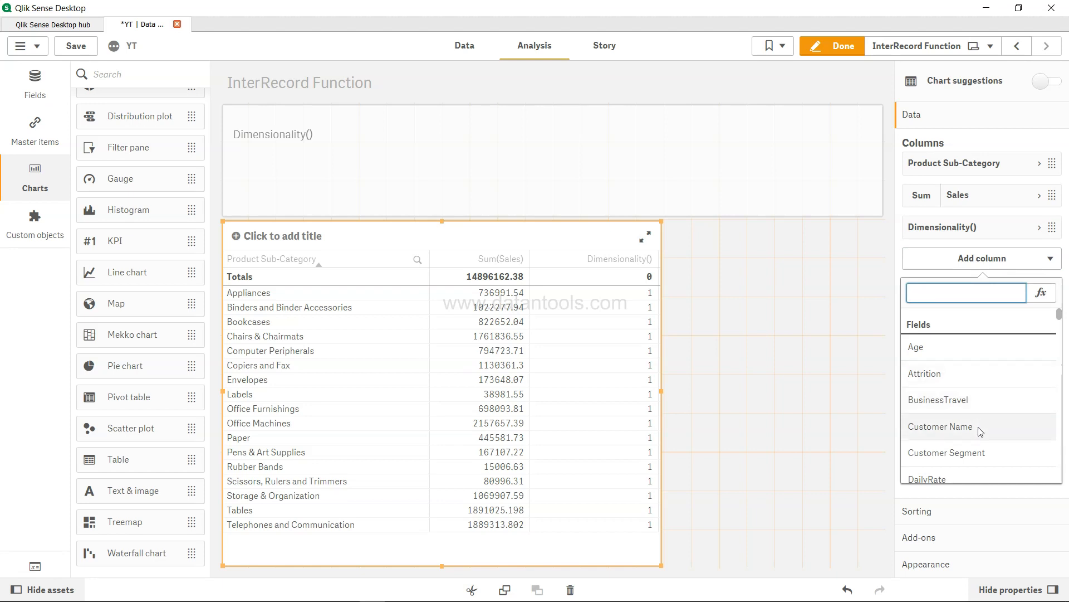
left_click(986, 453)
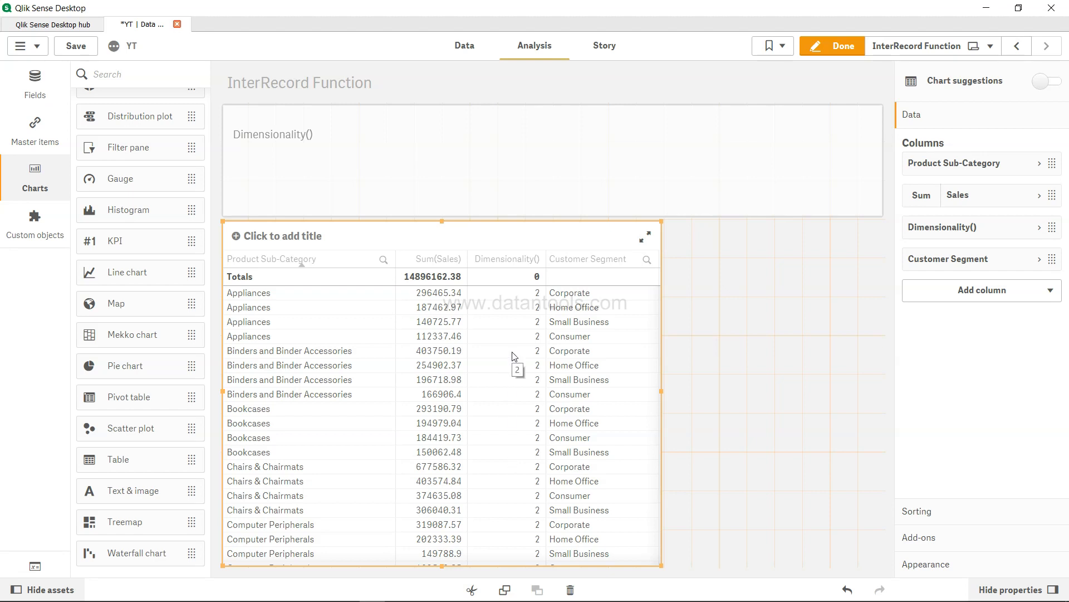
left_click_drag(579, 260, 365, 270)
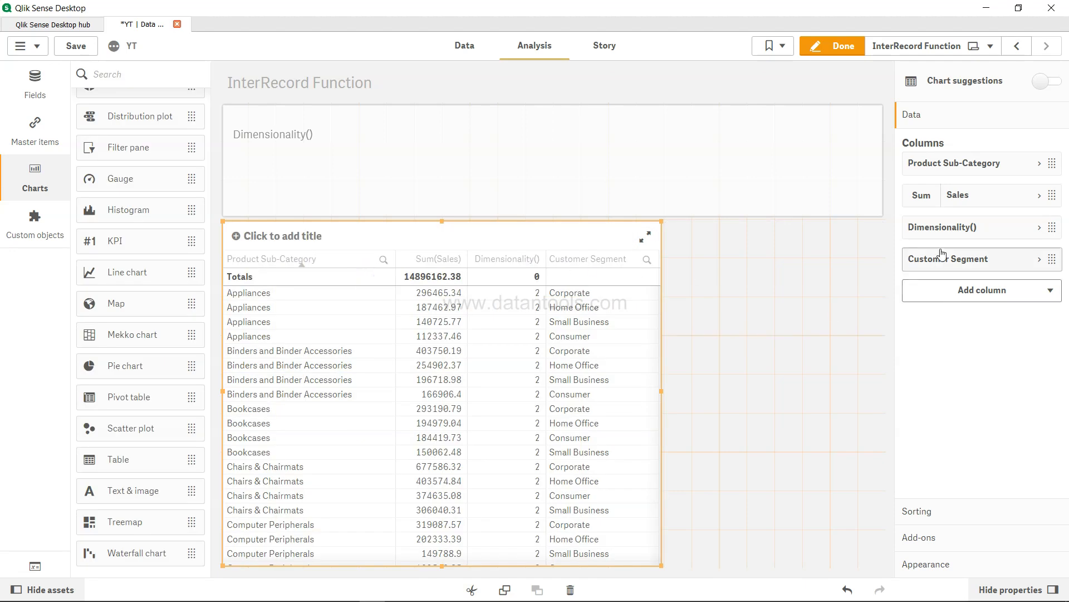
left_click_drag(969, 252, 962, 165)
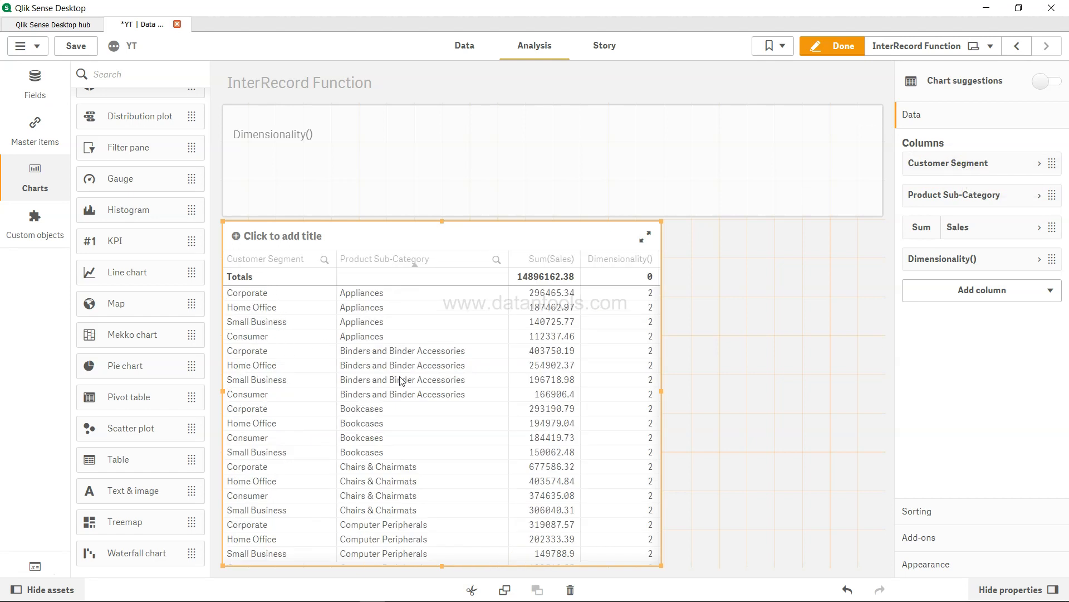
Step: Add the Product Category field to the table as a third dimension column
left_click(1039, 301)
left_click(955, 318)
scroll(970, 400, "down", 10)
scroll(967, 402, "down", 10)
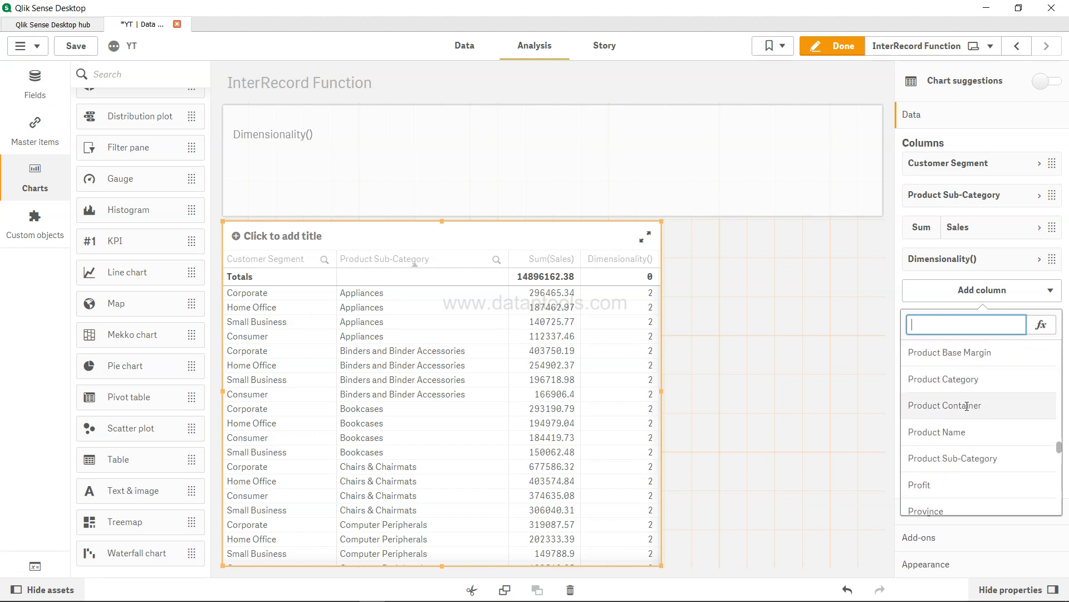
scroll(966, 421, "down", 1)
scroll(969, 429, "up", 3)
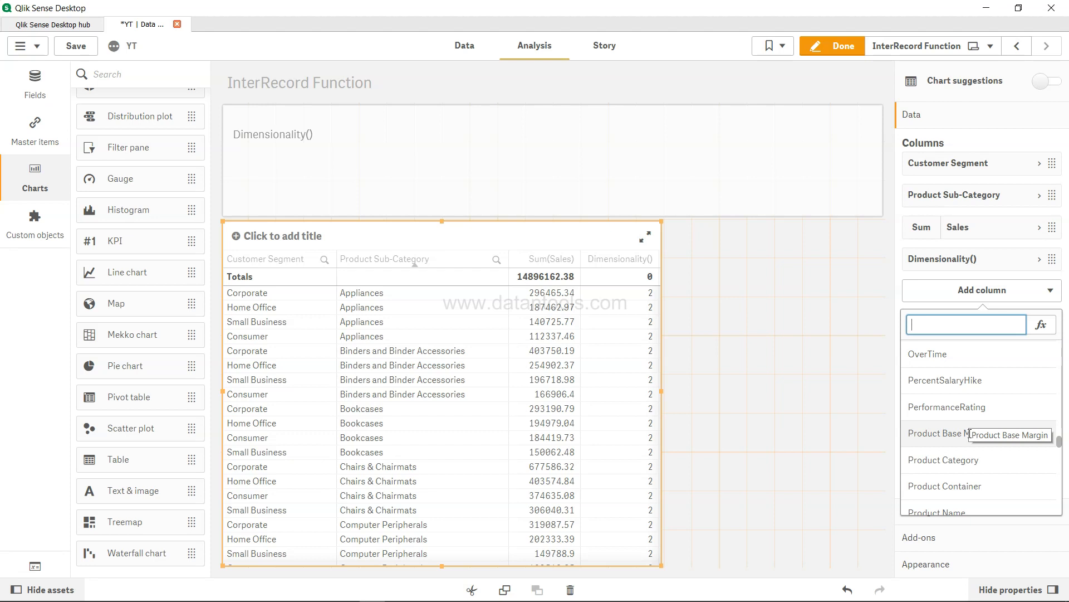
scroll(969, 435, "down", 5)
scroll(969, 437, "down", 10)
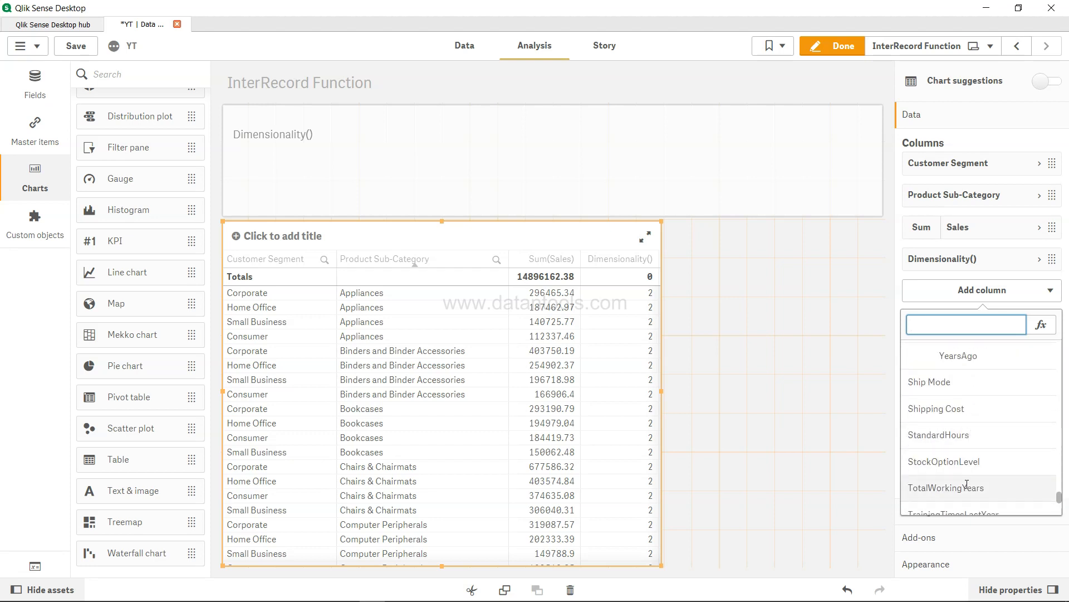
scroll(967, 484, "down", 3)
left_click(973, 327)
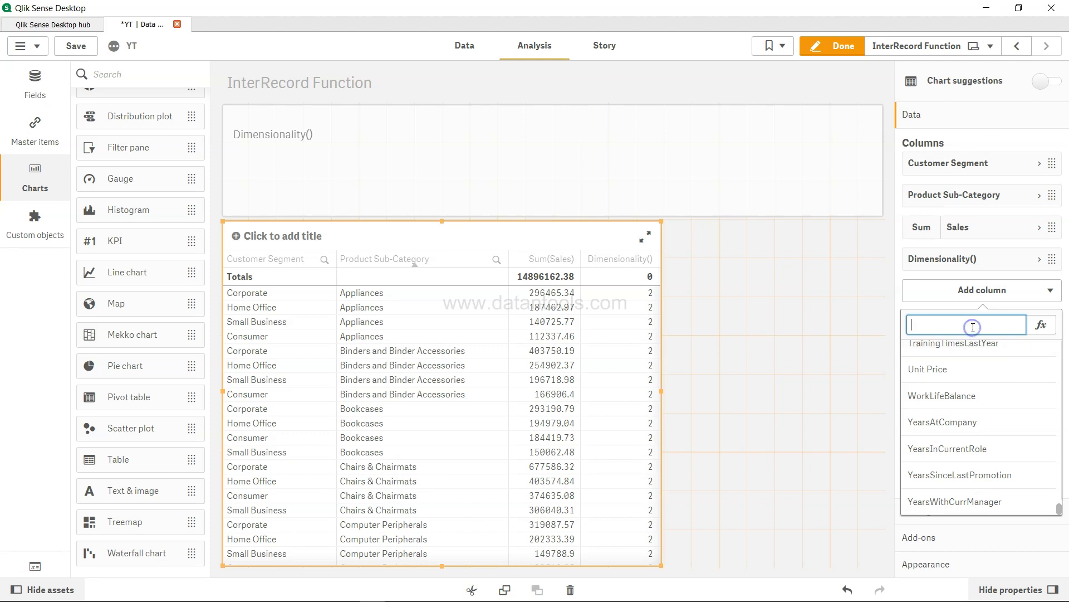
type("produc")
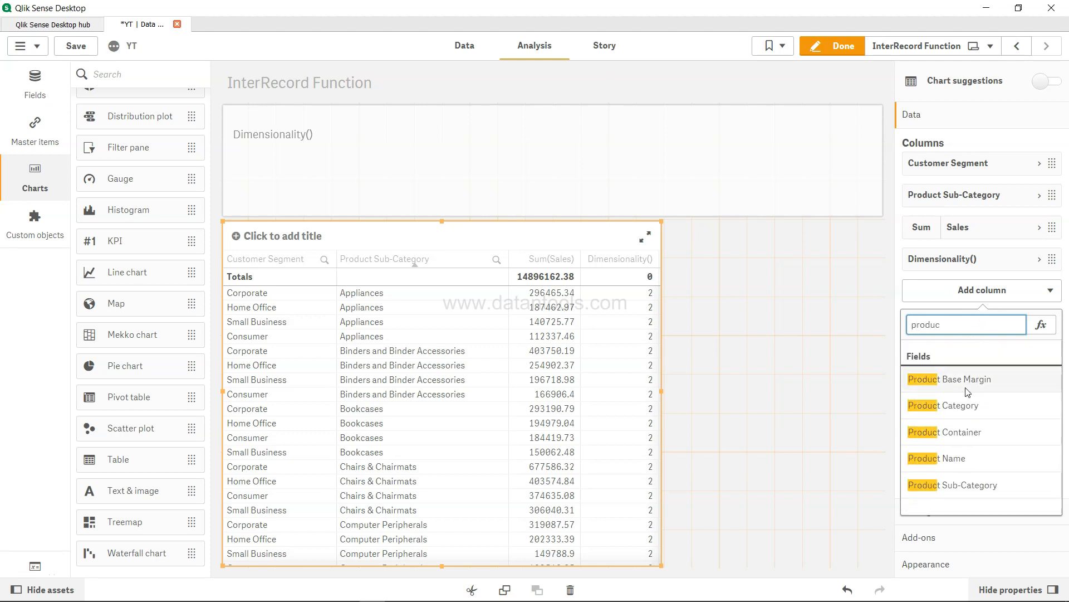
left_click(960, 406)
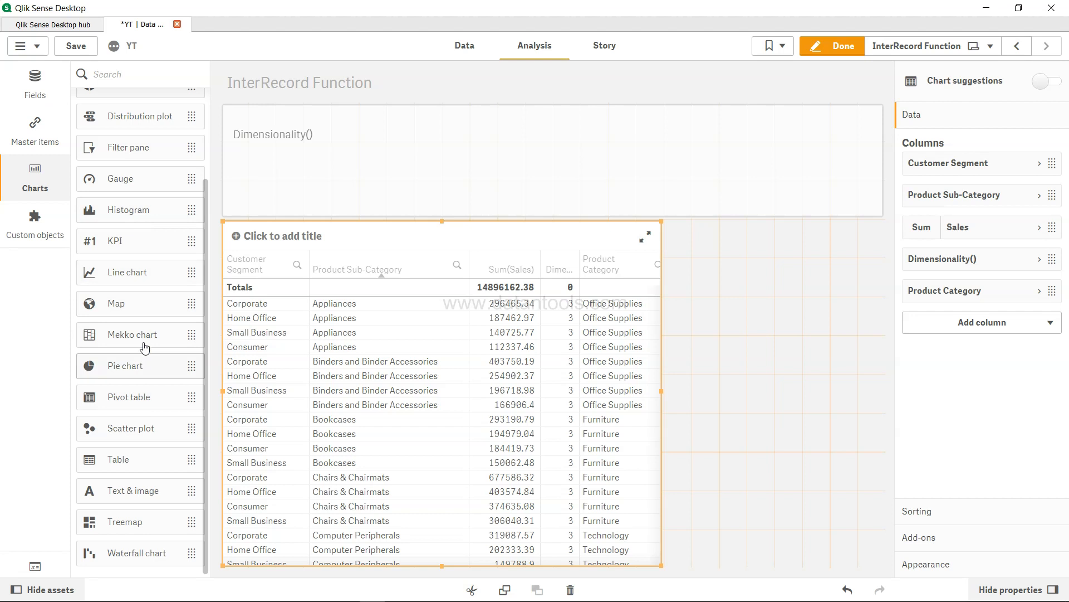
Step: Narrow the table to a slim strip and place an enlarged pivot table in the freed space beside it
left_click_drag(146, 399, 780, 380)
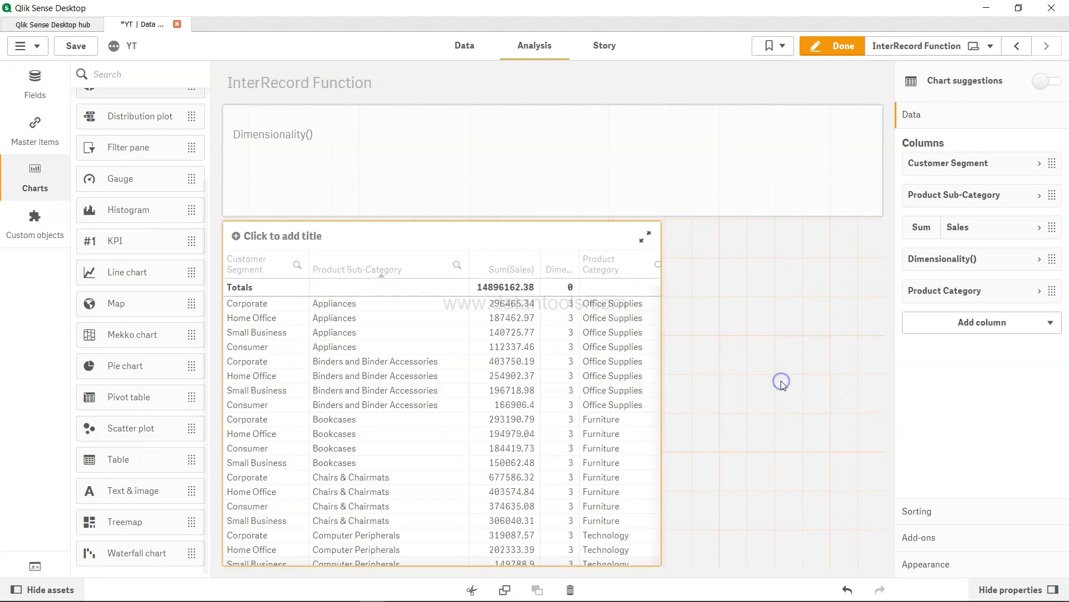
left_click(647, 316)
left_click_drag(662, 391, 303, 378)
left_click_drag(764, 402, 501, 295)
left_click_drag(549, 332, 802, 544)
Step: Give the pivot table Customer Segment as its row dimension and the expression Dimensionality() as its measure
left_click(616, 391)
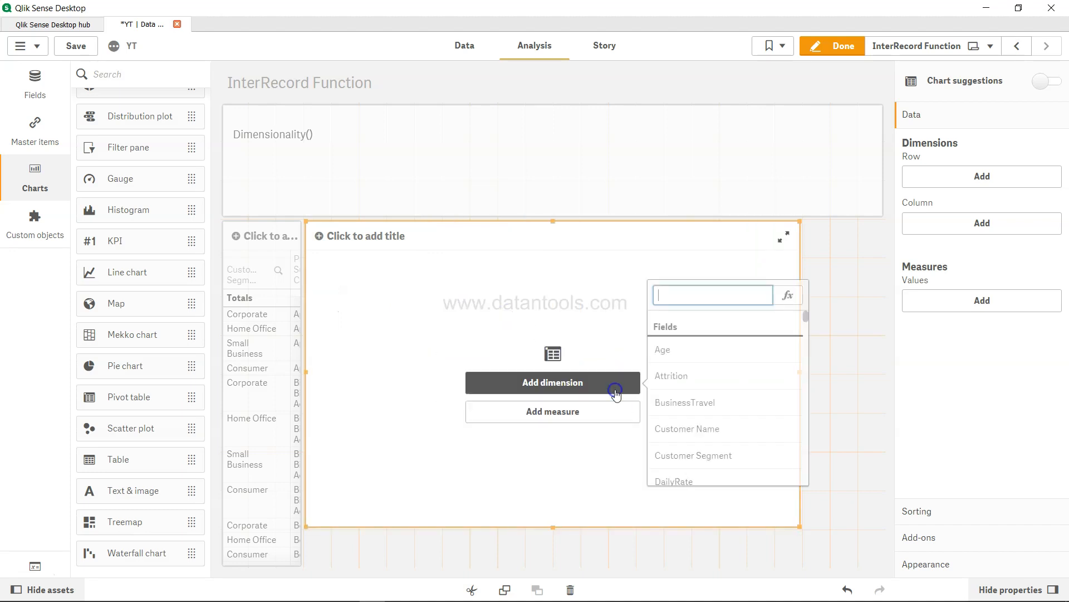
left_click(730, 454)
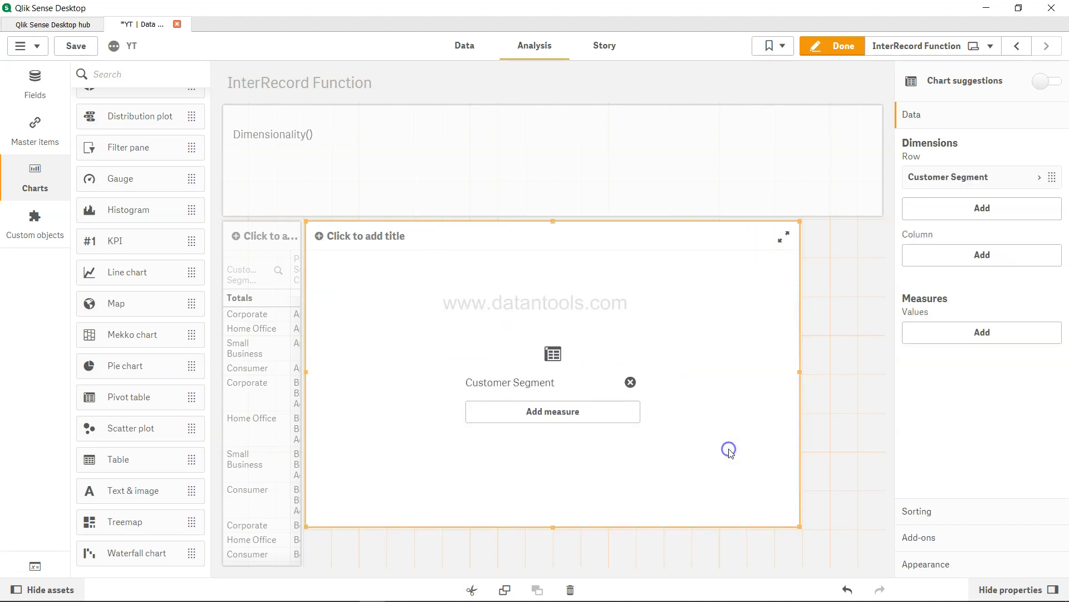
left_click(599, 412)
type("Dimen")
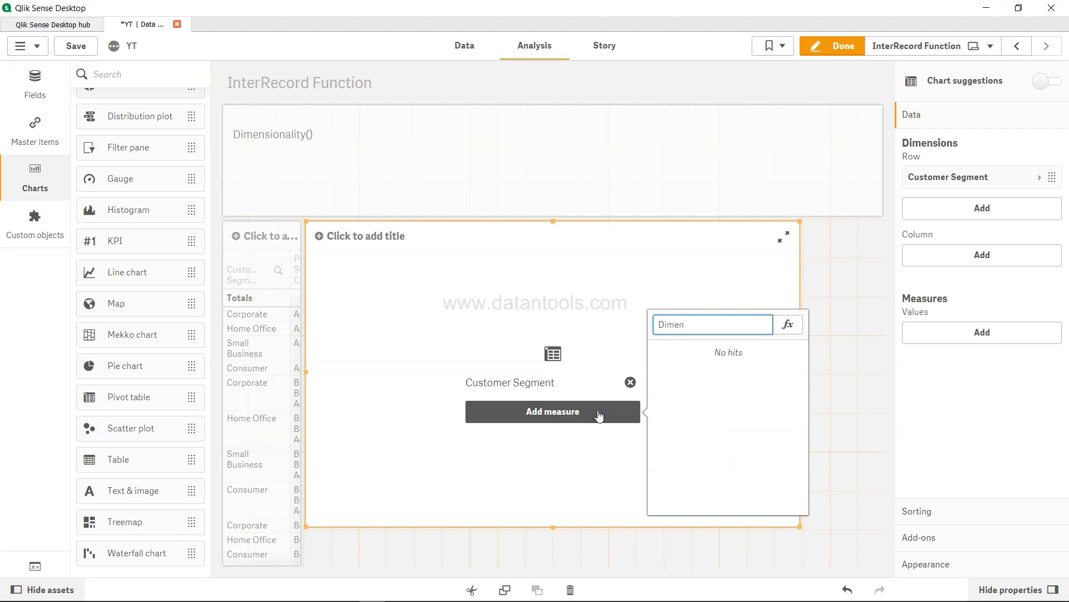
left_click(788, 324)
key("BackSpace")
key("BackSpace")
key("BackSpace")
key("BackSpace")
type("D")
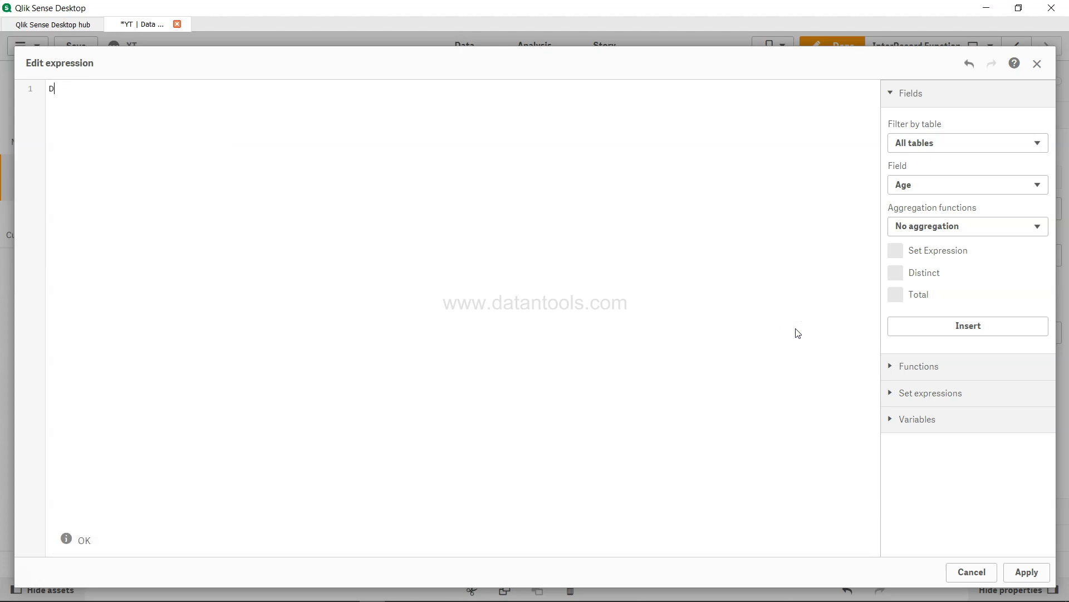
type("imens")
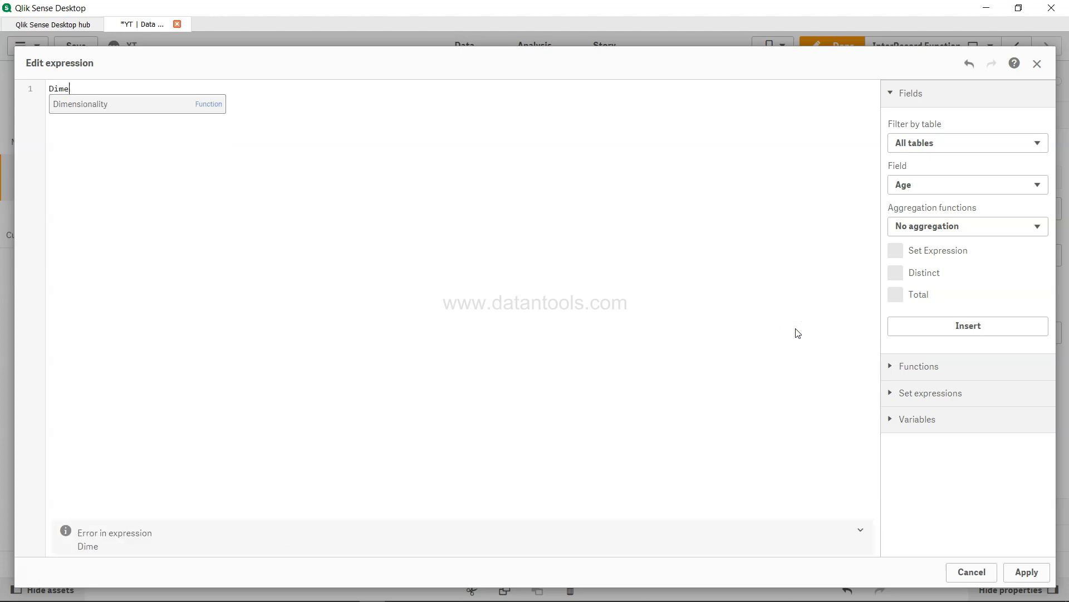
key("Return")
type(")")
left_click(1025, 571)
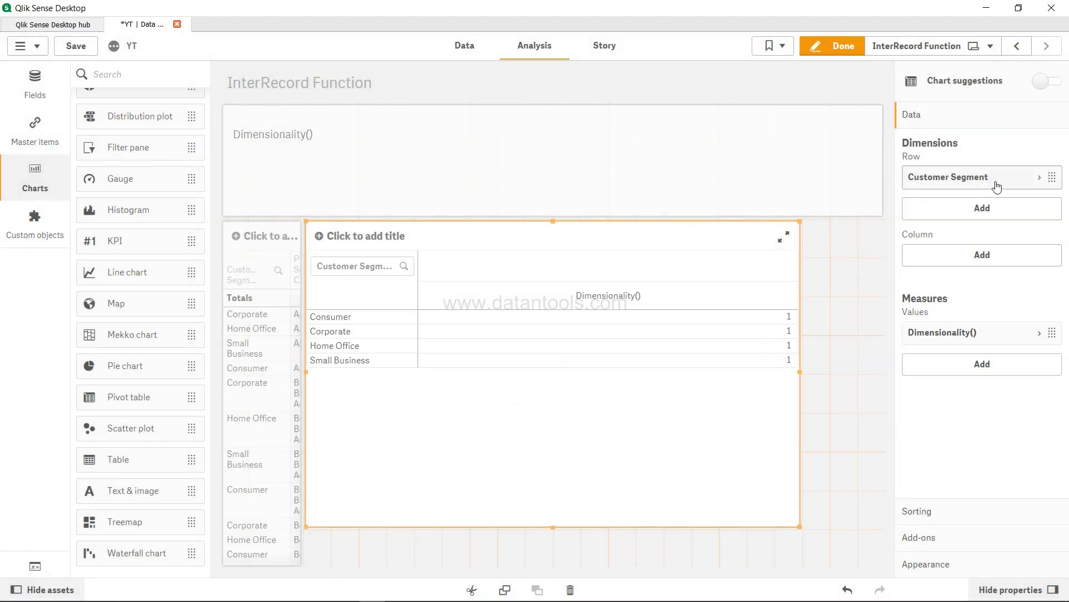
Step: Add EducationField as the second row dimension of the pivot table, below Customer Segment
left_click(1010, 208)
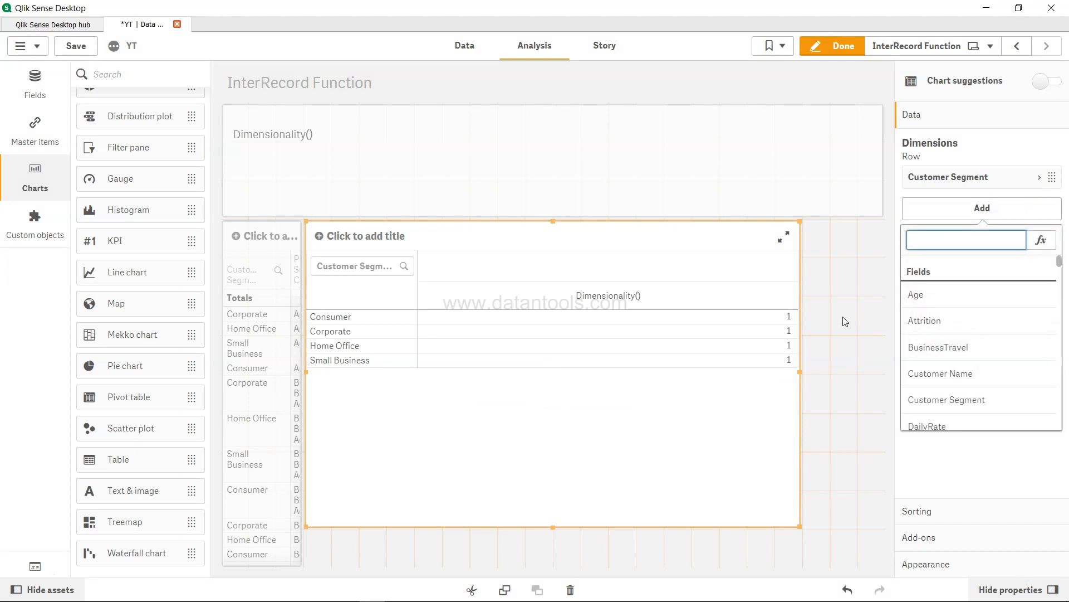
left_click(843, 317)
left_click(997, 215)
scroll(952, 318, "down", 5)
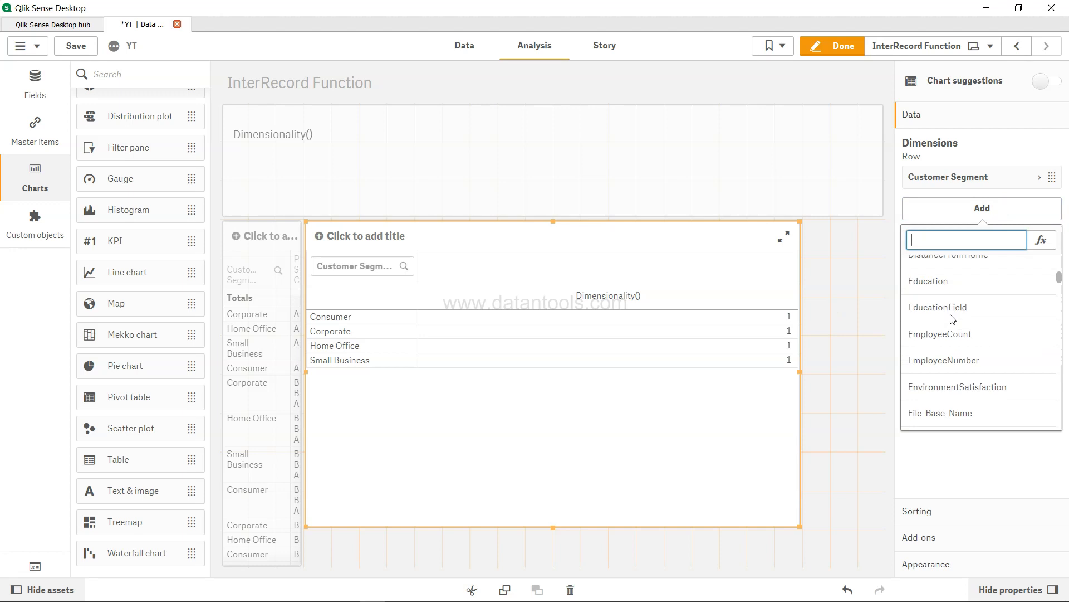
left_click(953, 315)
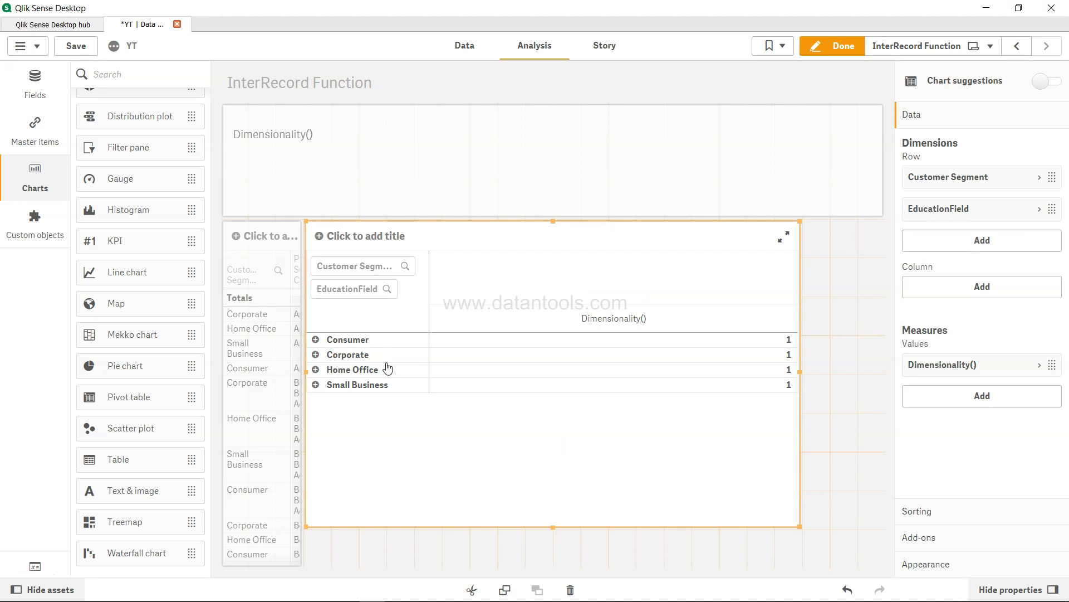
Step: Leave edit mode to expand the Consumer segment in the pivot table, and return to editing the sheet
left_click(847, 49)
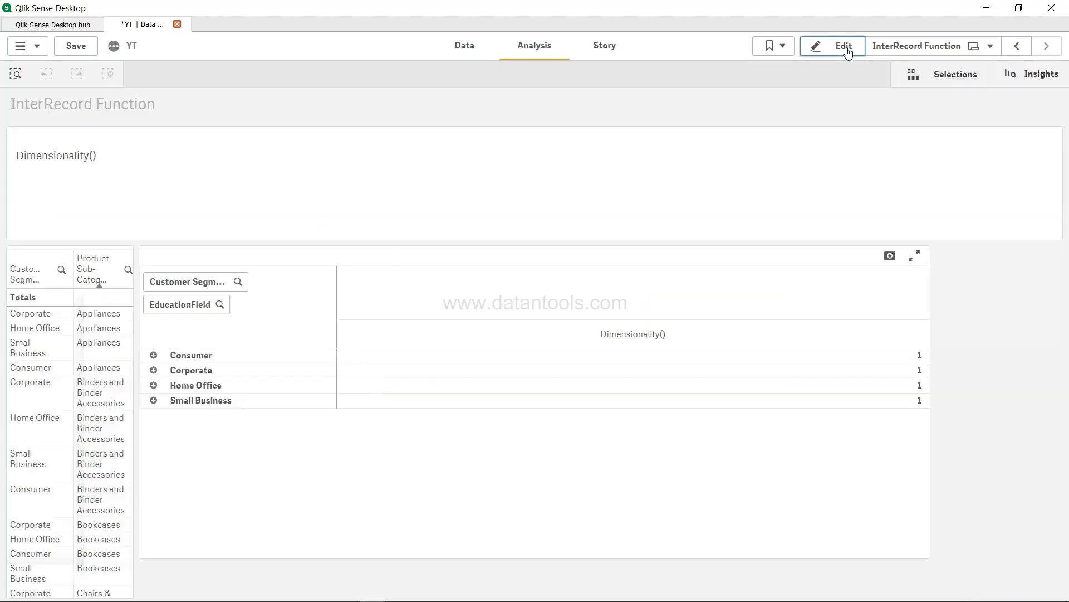
left_click(149, 356)
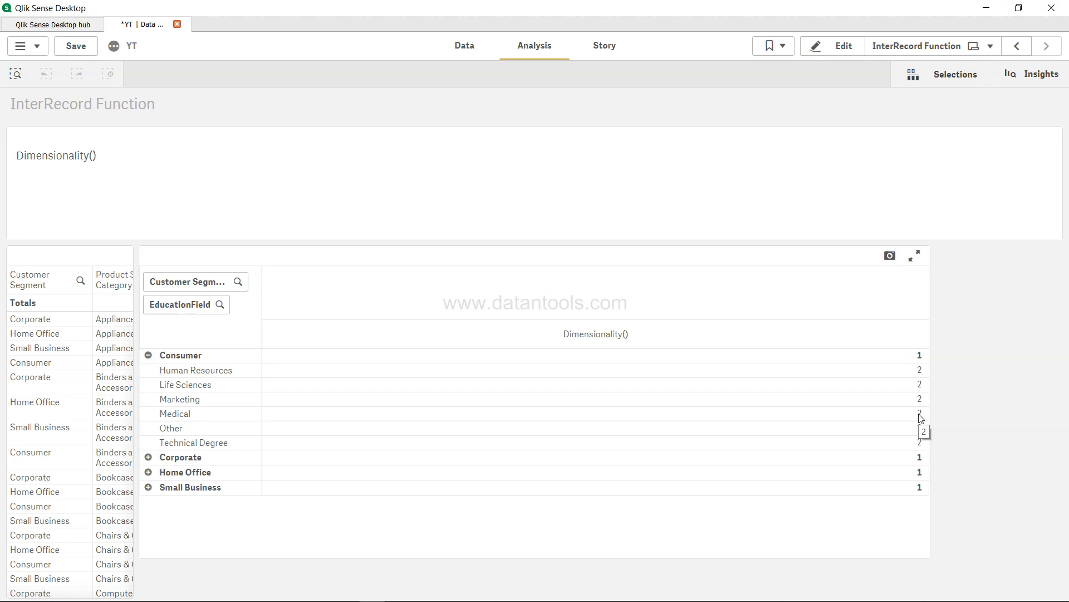
left_click(845, 43)
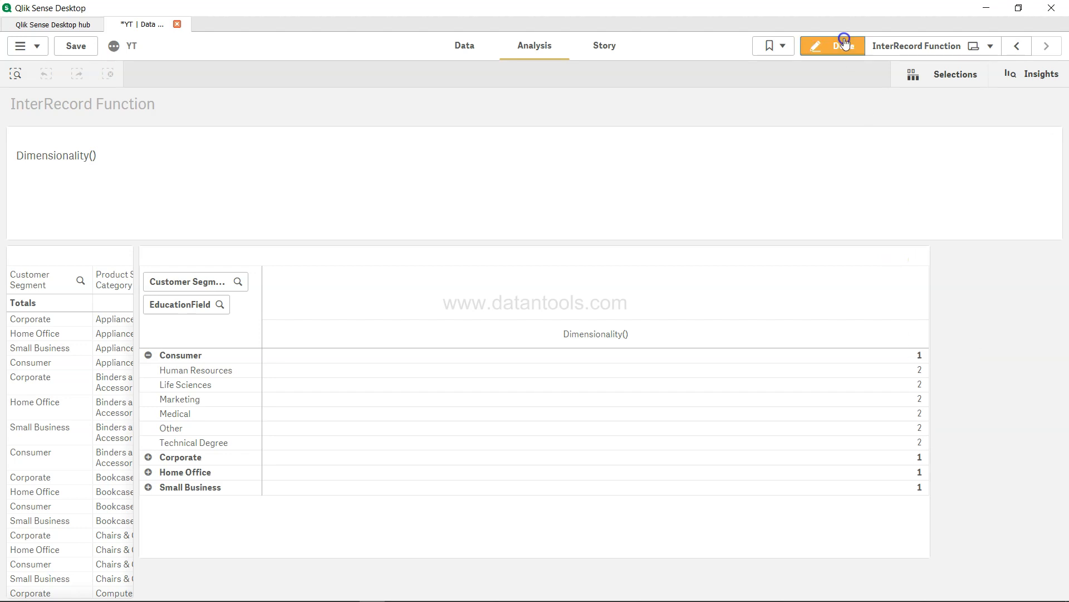